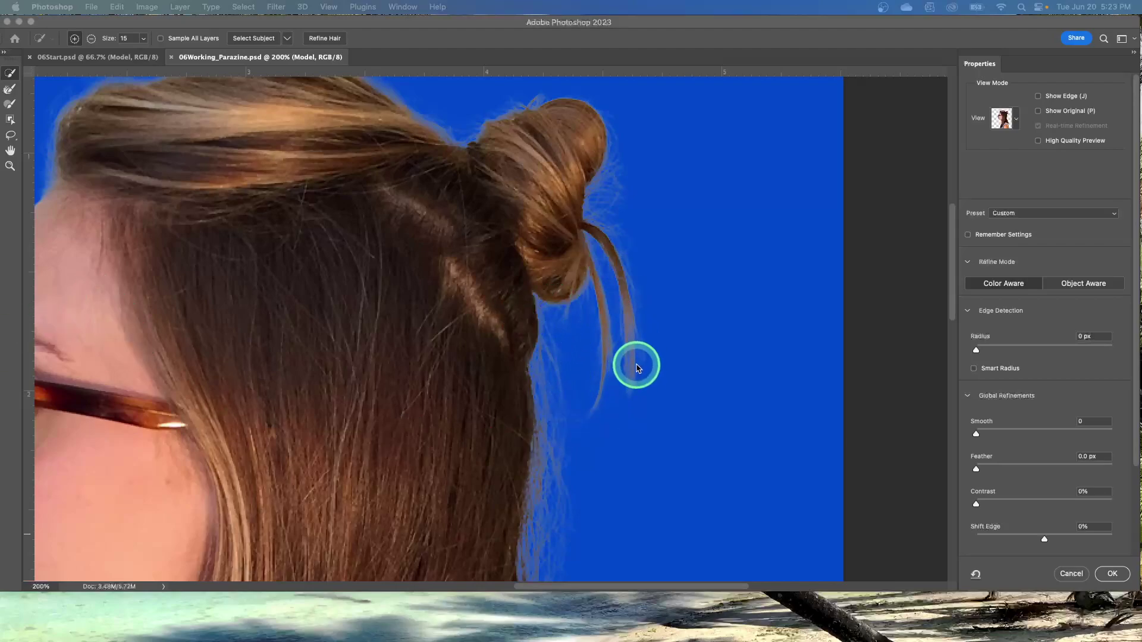
Step: Paint over the loose strand below the bun, then select the Refine Edge Brush Tool
mouse_move(634, 362)
left_mouse_down()
mouse_move(573, 222)
mouse_move(634, 399)
mouse_move(608, 354)
left_mouse_up()
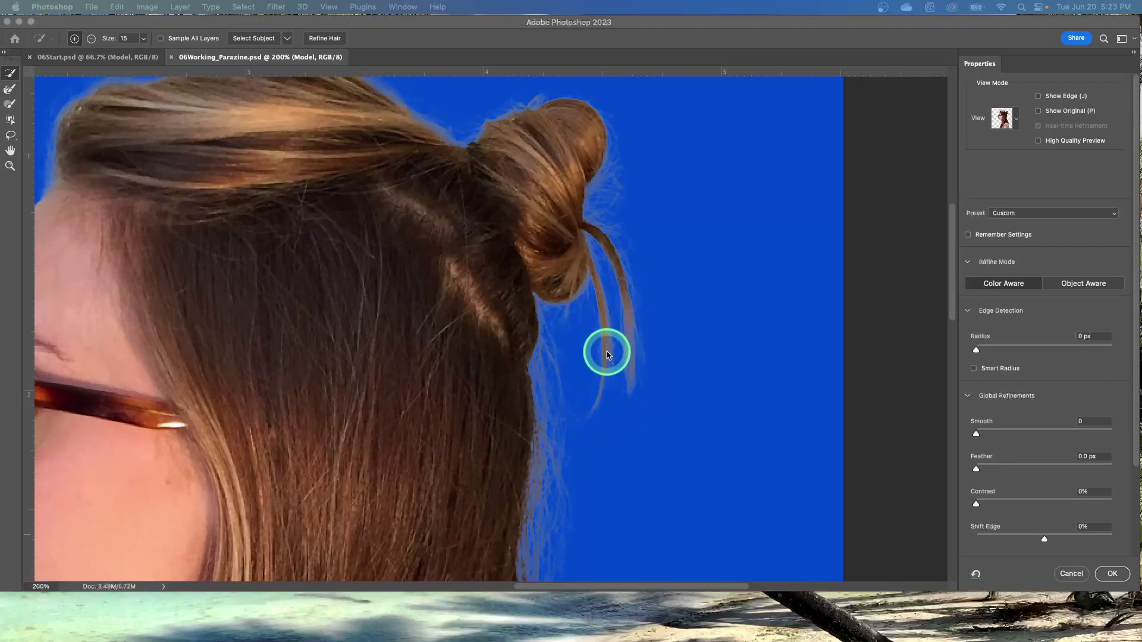
left_click(10, 91)
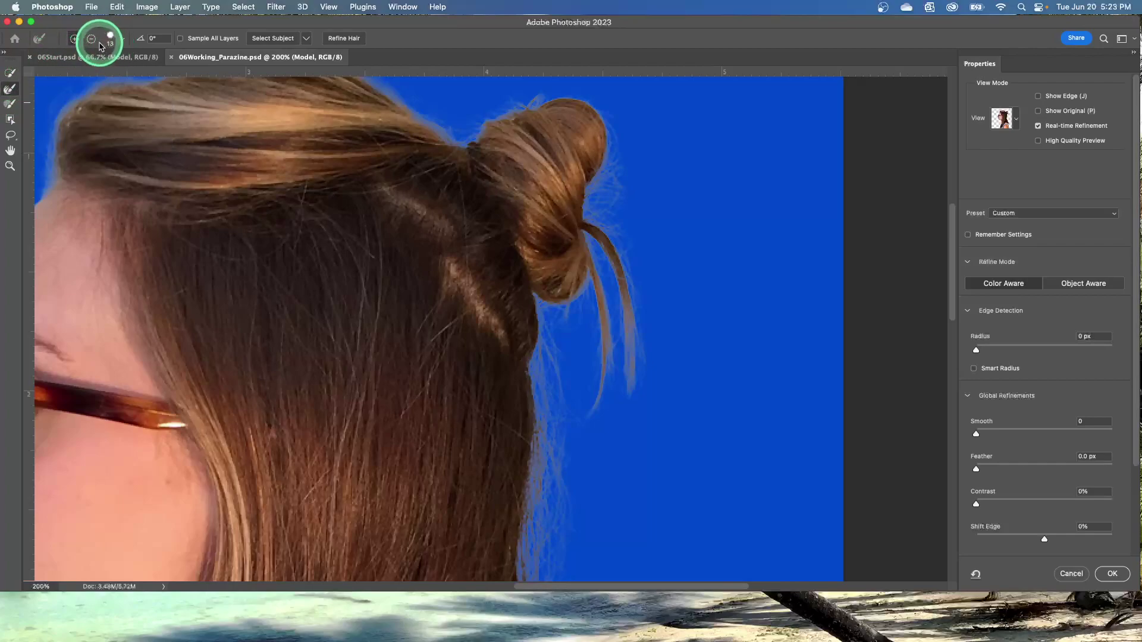
Step: Set the Refine Edge Brush size to 20 px
left_click(123, 41)
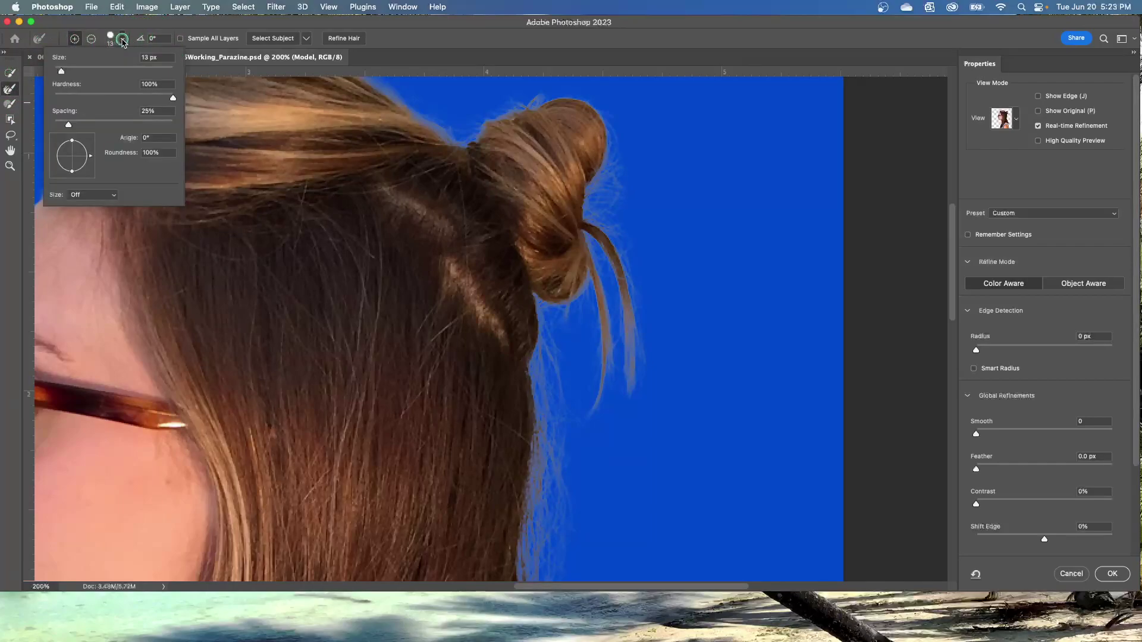
left_click(129, 58)
type("20")
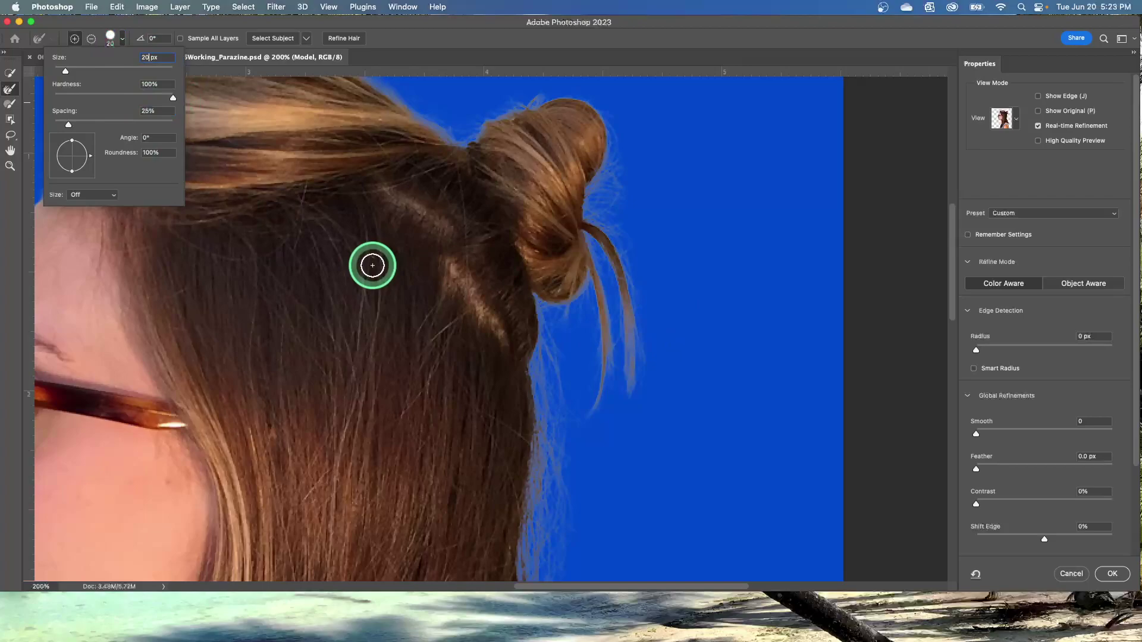
key("Return")
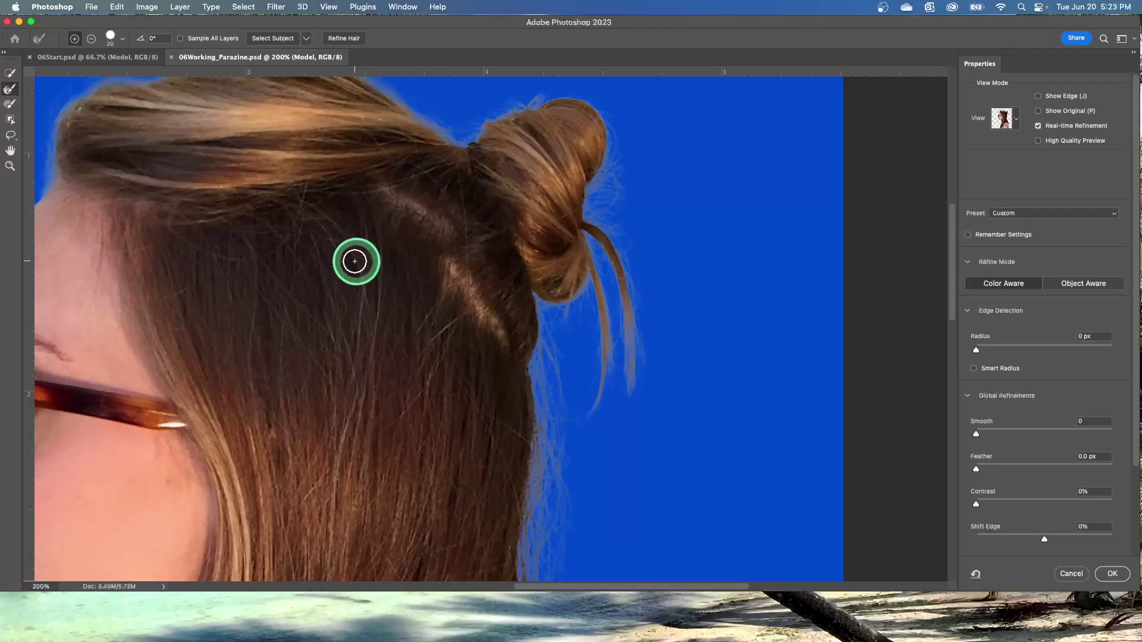
Step: Brush over the bun outline and along the loose strand up to the bun
left_click_drag(582, 258, 584, 260)
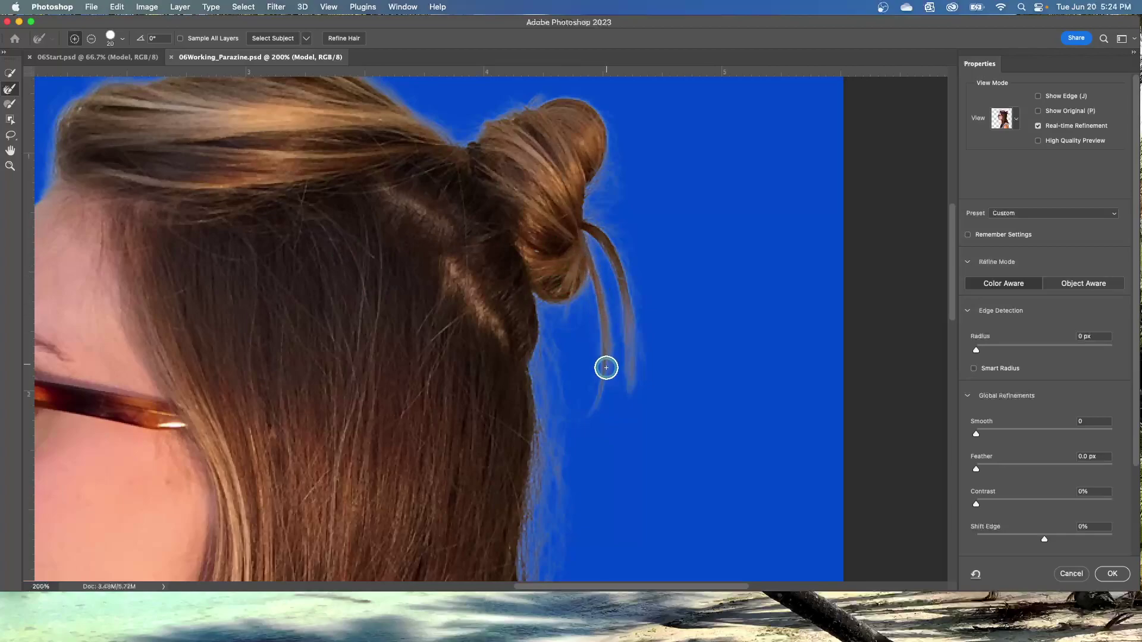
mouse_move(588, 415)
left_mouse_down()
mouse_move(594, 288)
mouse_move(583, 224)
mouse_move(616, 273)
left_mouse_up()
mouse_move(634, 373)
left_mouse_down()
mouse_move(636, 328)
mouse_move(635, 408)
mouse_move(623, 376)
mouse_move(639, 369)
mouse_move(574, 400)
left_mouse_up()
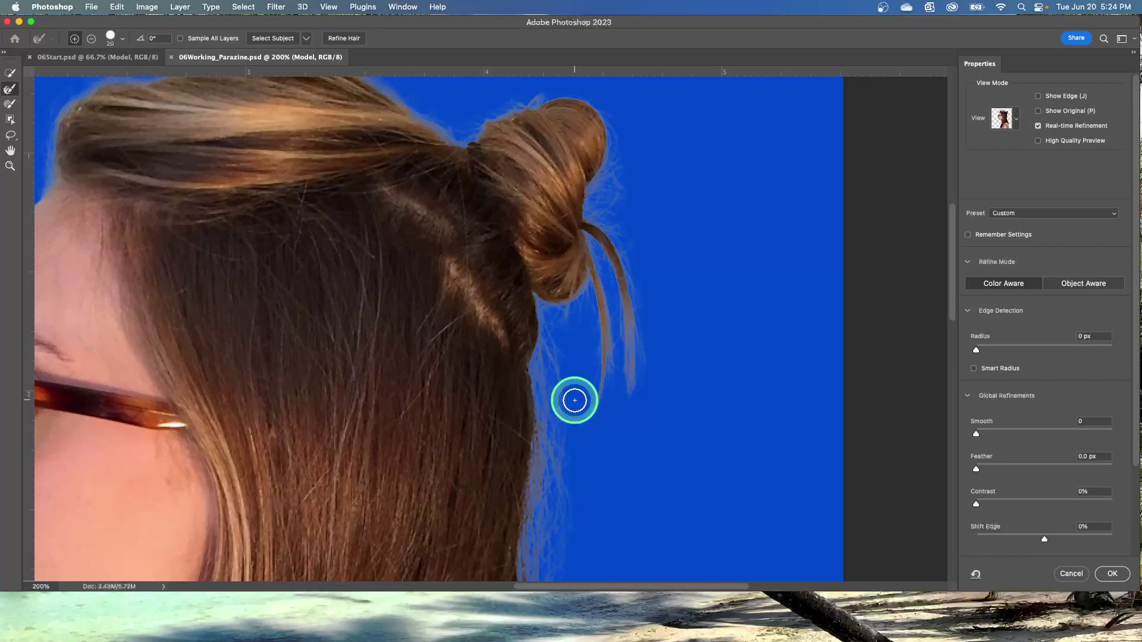
Step: Scroll down and brush along the hair edge beside the shoulder
scroll(575, 400, "down", 15)
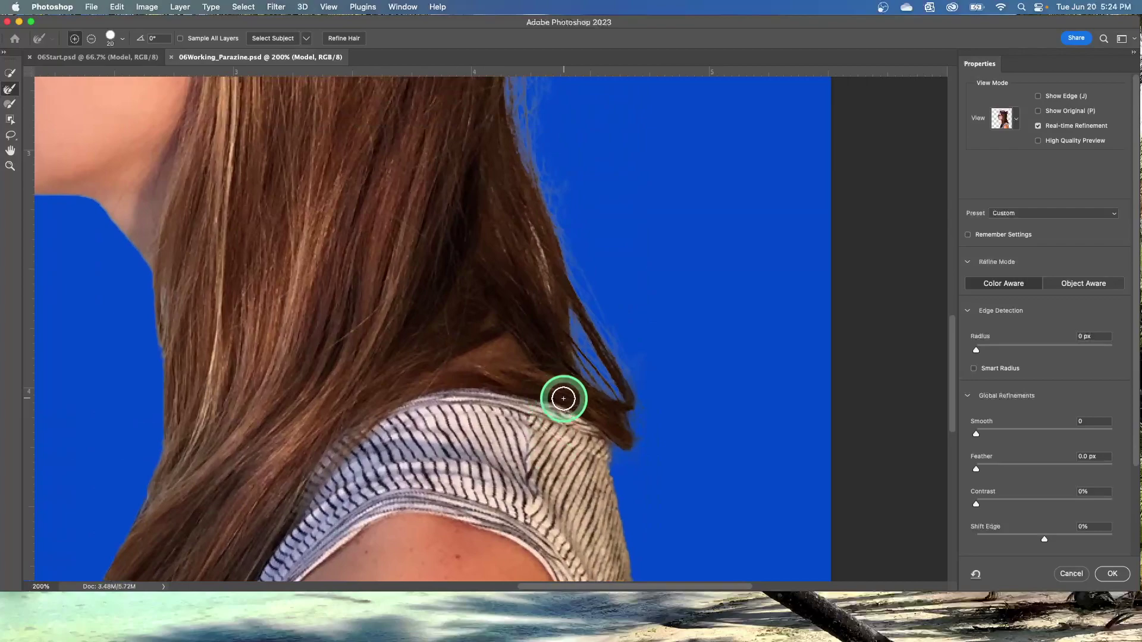
mouse_move(563, 398)
left_mouse_down()
mouse_move(600, 386)
mouse_move(540, 255)
mouse_move(626, 442)
mouse_move(580, 367)
mouse_move(606, 411)
left_mouse_up()
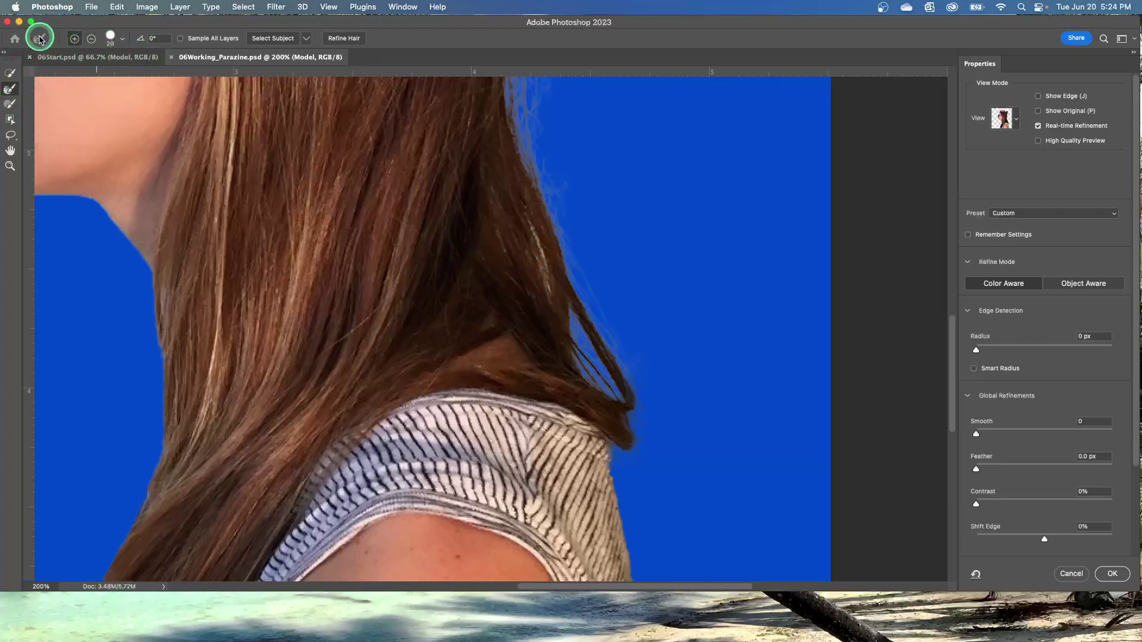
Step: Reduce the brush to 15 px and refine the hair edge down the neck
left_click(122, 39)
left_click(145, 60)
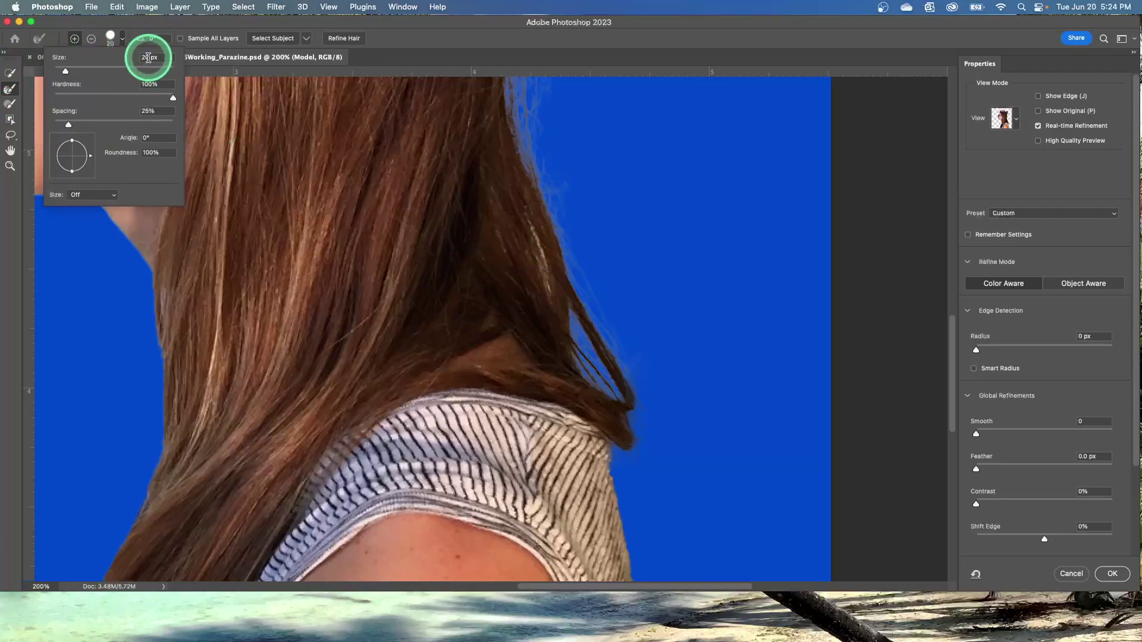
key("Return")
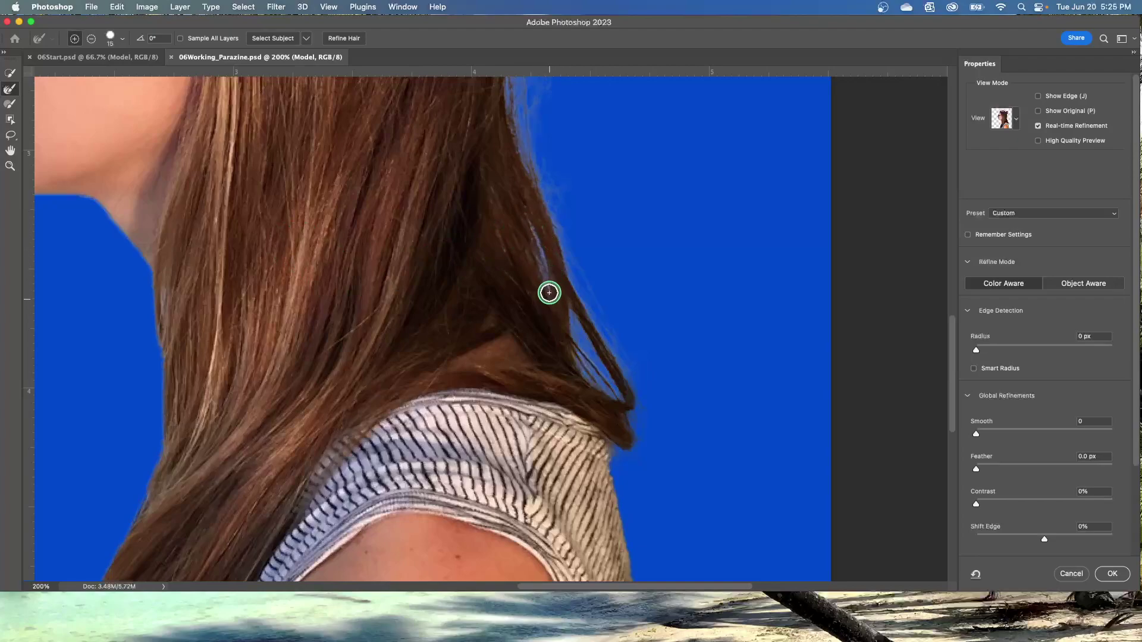
left_click_drag(546, 298, 550, 295)
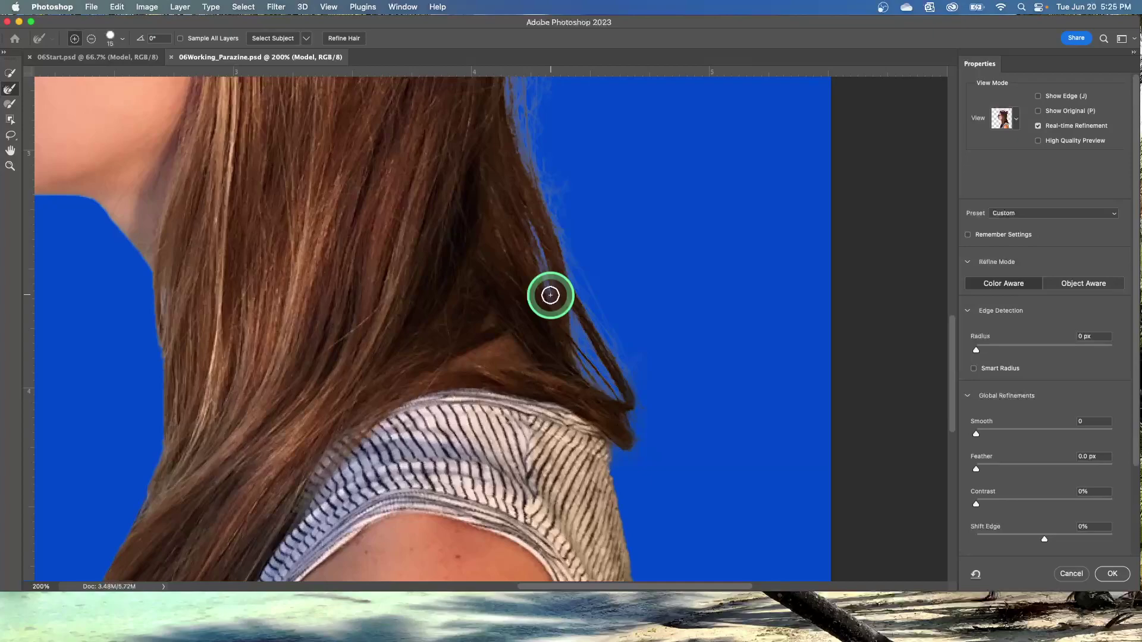
Step: Switch the preview to Black & White (K) and scroll up to the top of the head
left_click(1017, 120)
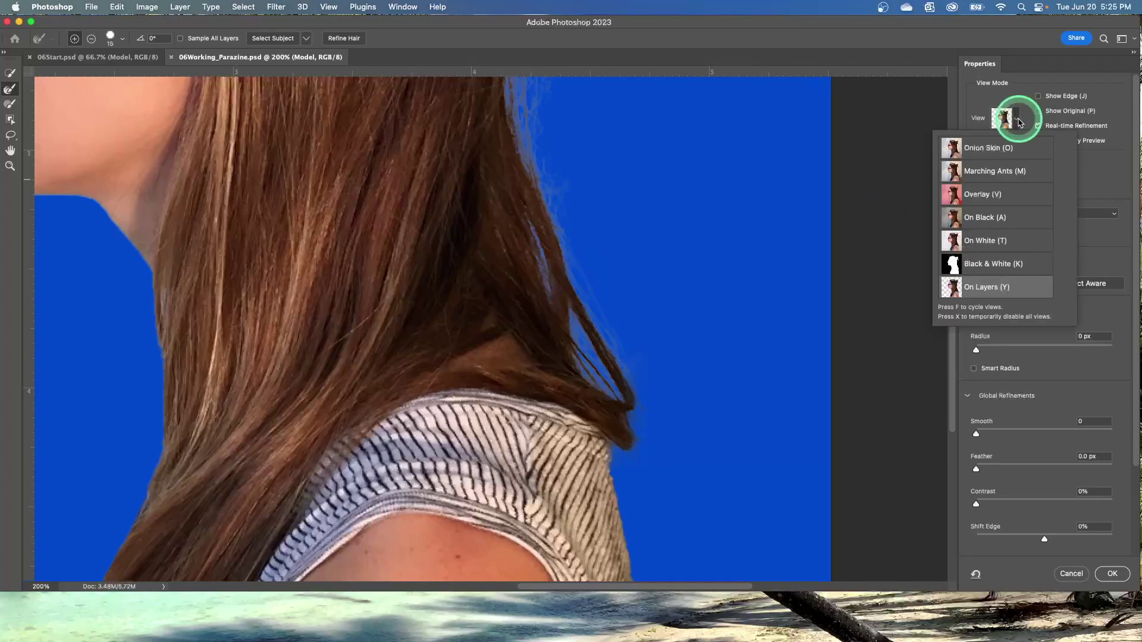
left_click(999, 262)
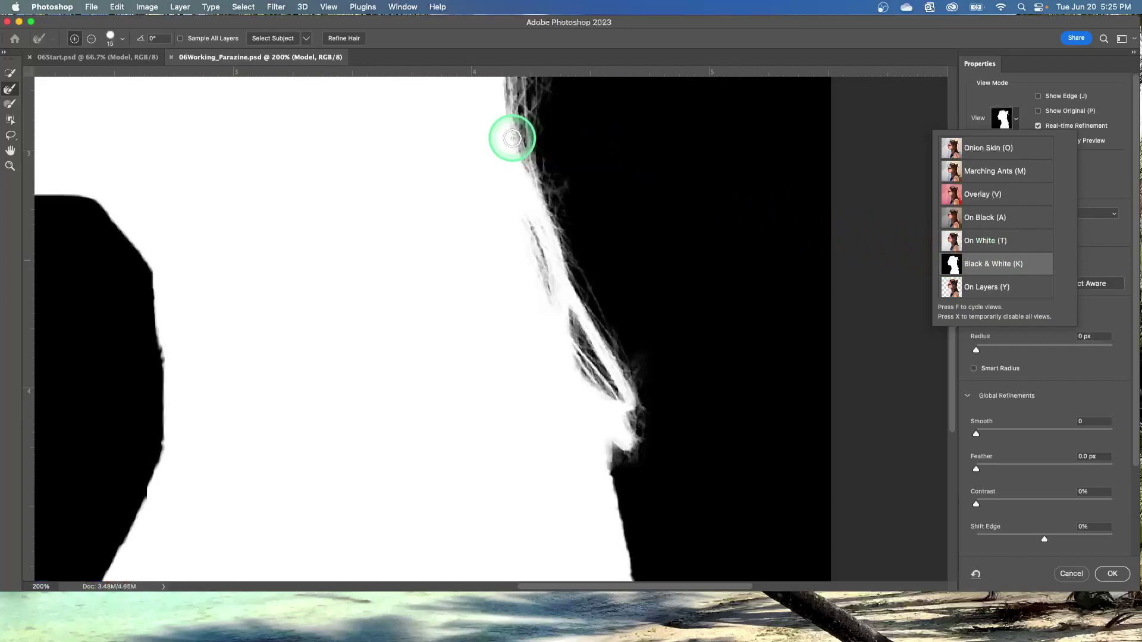
scroll(376, 156, "up", 10)
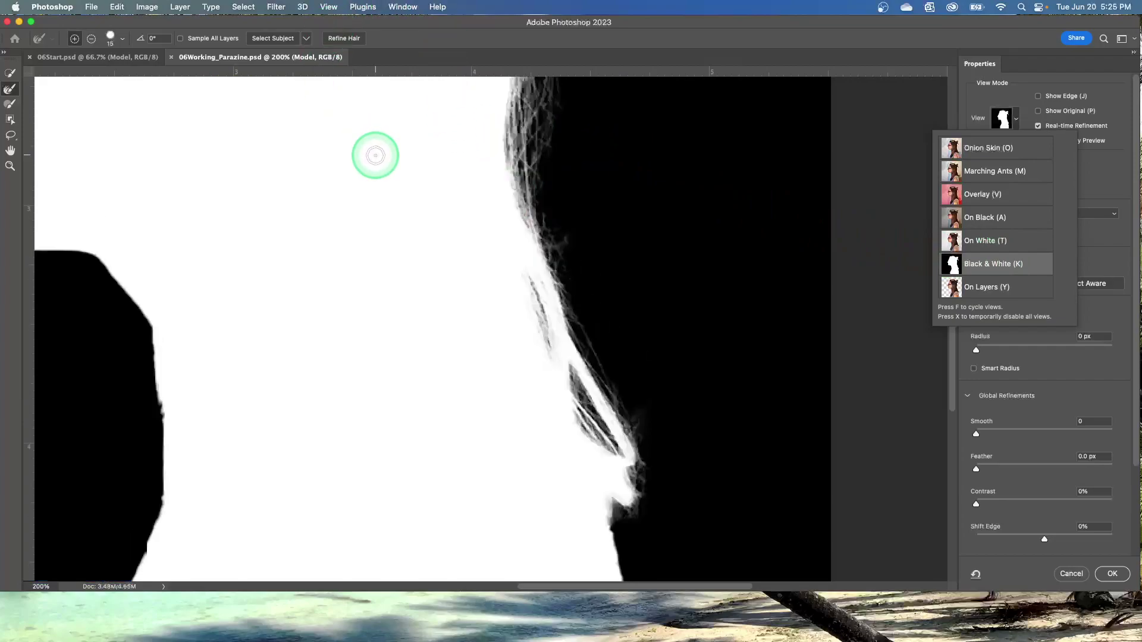
scroll(376, 156, "up", 2)
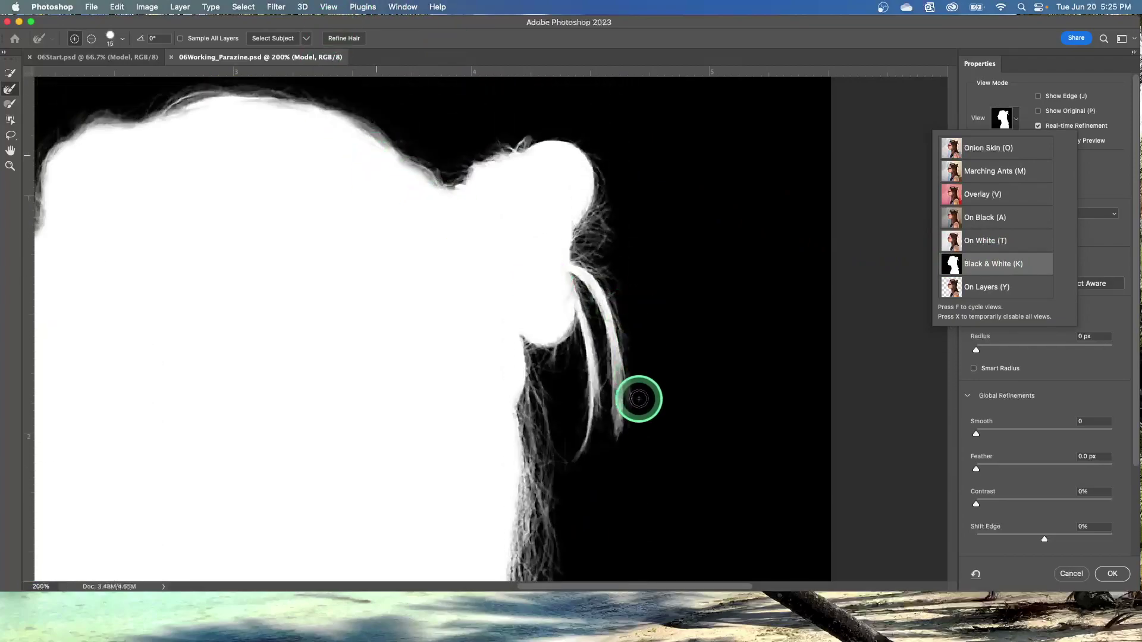
Step: Use View > Fit on Screen to see the whole black-and-white mask
left_click(327, 6)
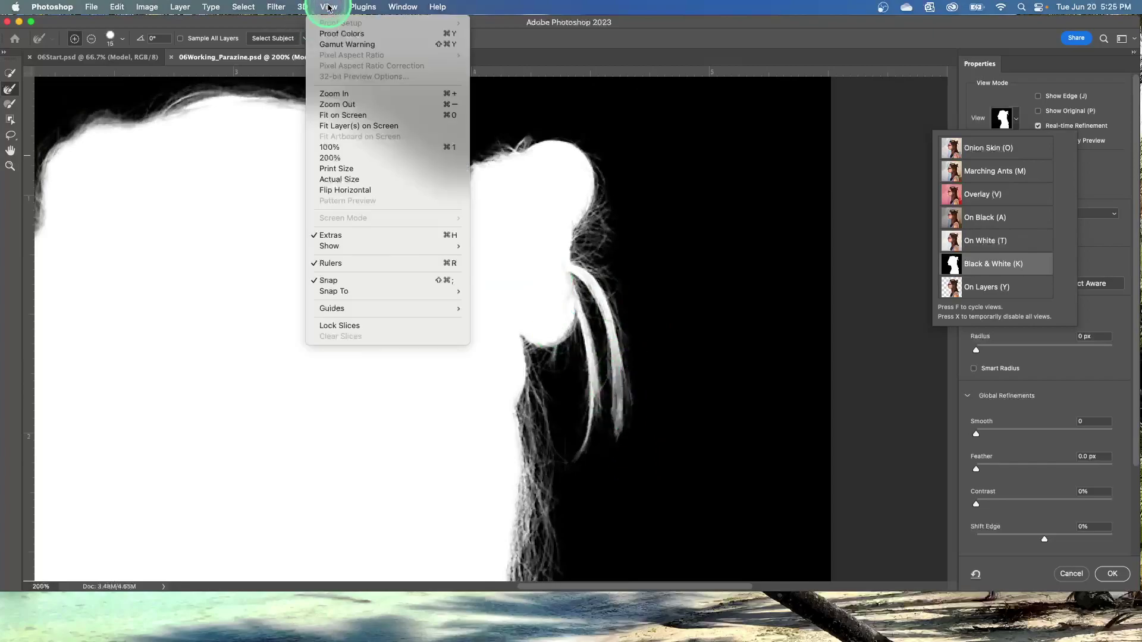
left_click(345, 114)
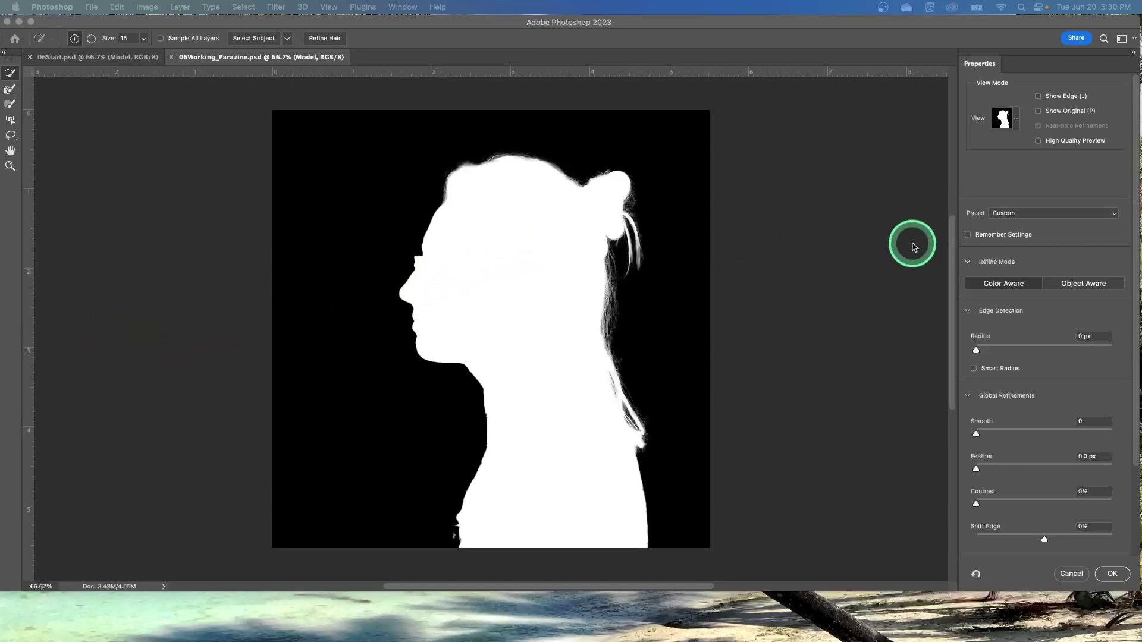
Step: Switch the preview to On Layers (Y) to show the cut-out over blue
left_click(1015, 119)
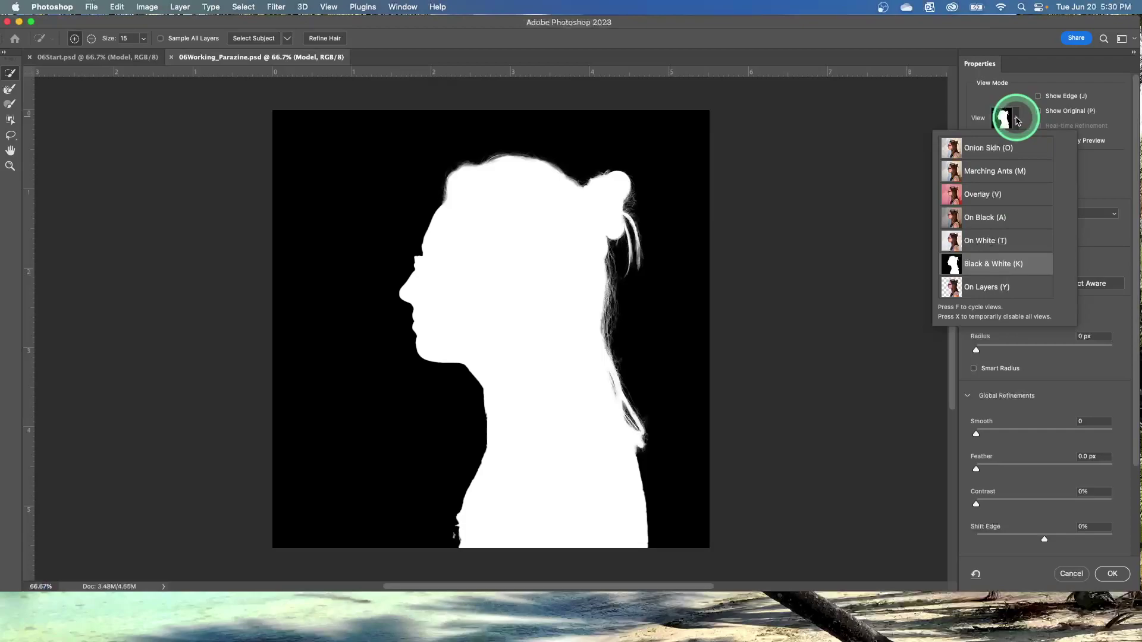
left_click(1009, 288)
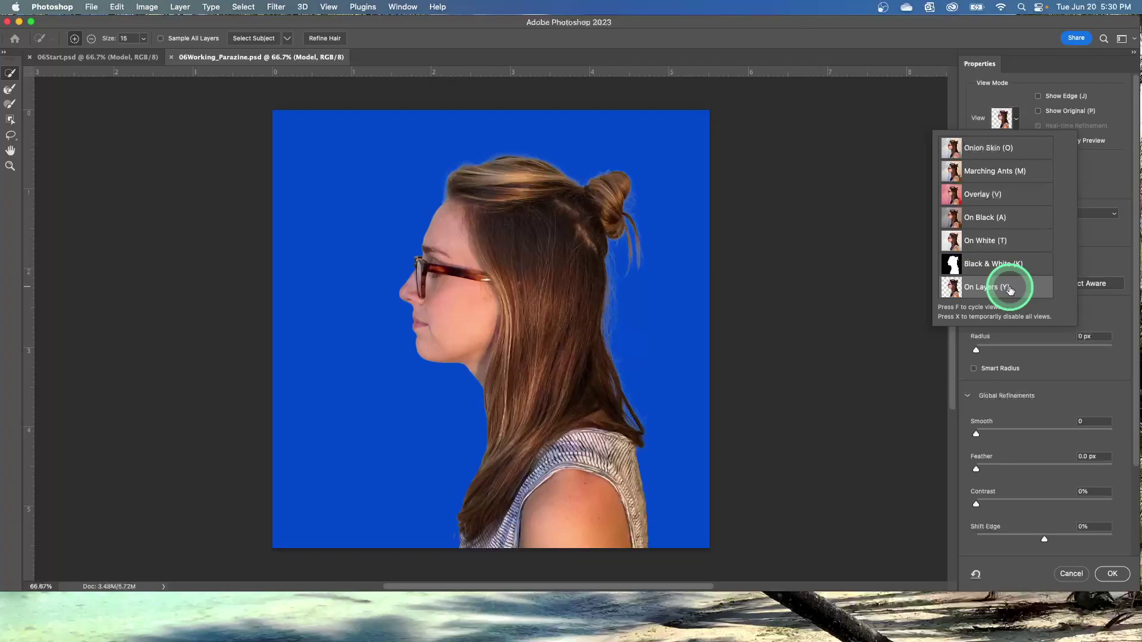
Step: Set Global Refinements to Smooth 1, Contrast 20% and Shift Edge -15%
left_click(1085, 418)
left_click(1088, 421)
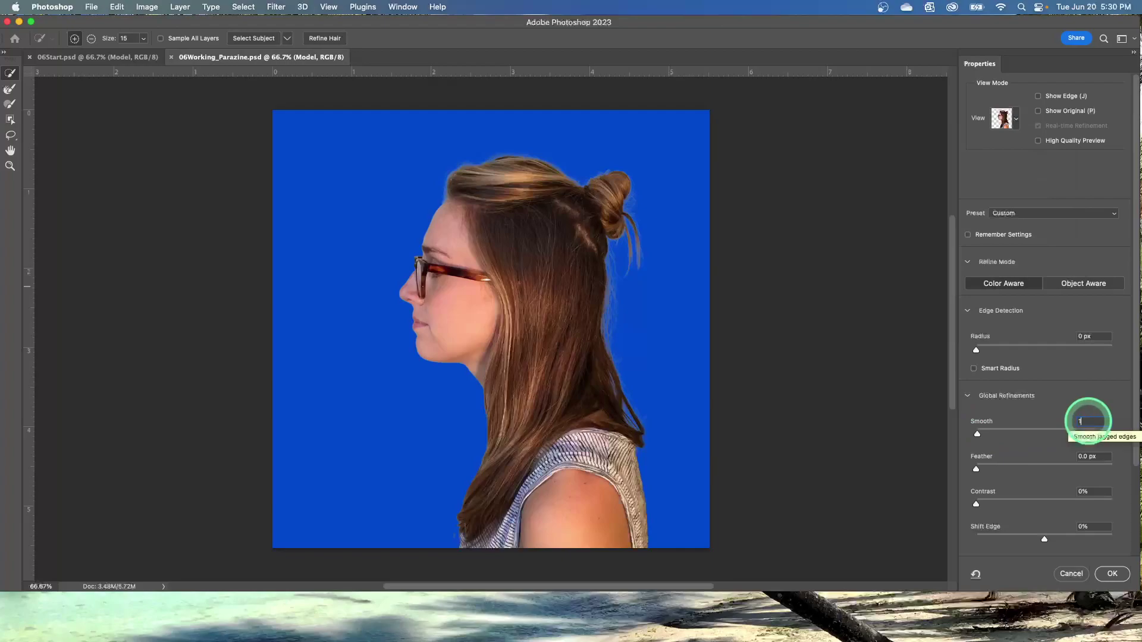
type("1")
left_click_drag(1099, 498, 1072, 497)
type("20")
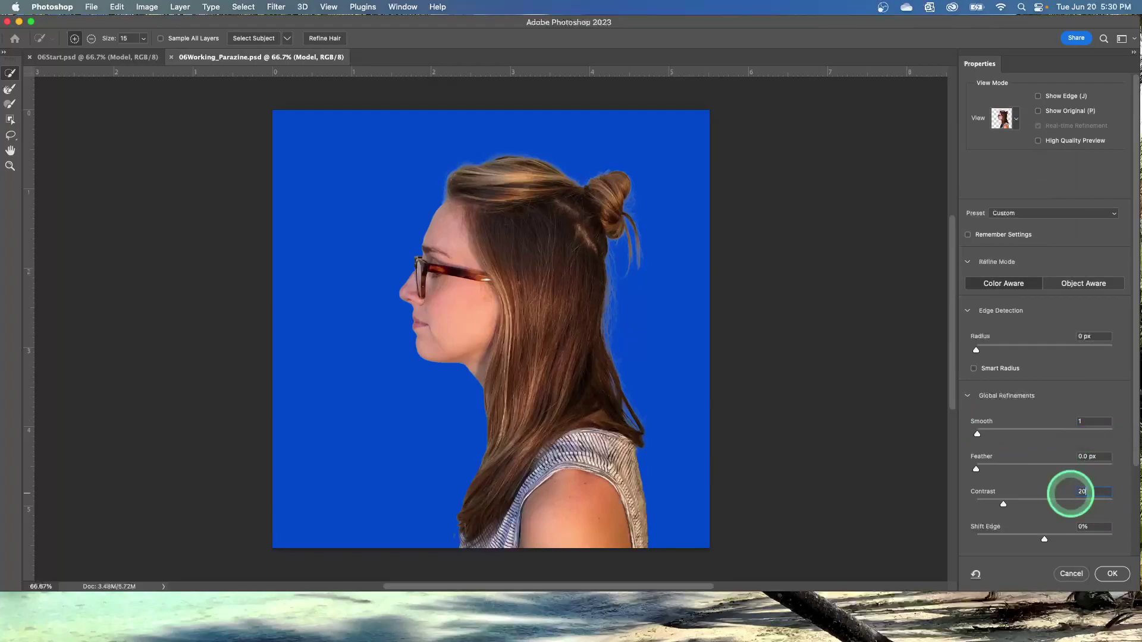
left_click(1102, 528)
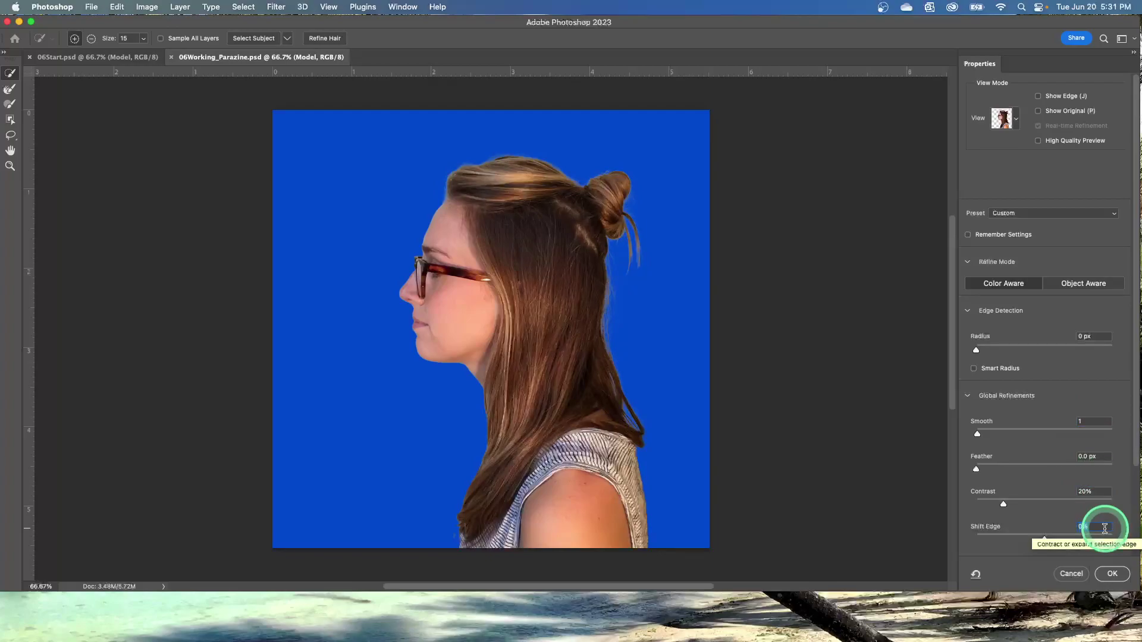
type("-15")
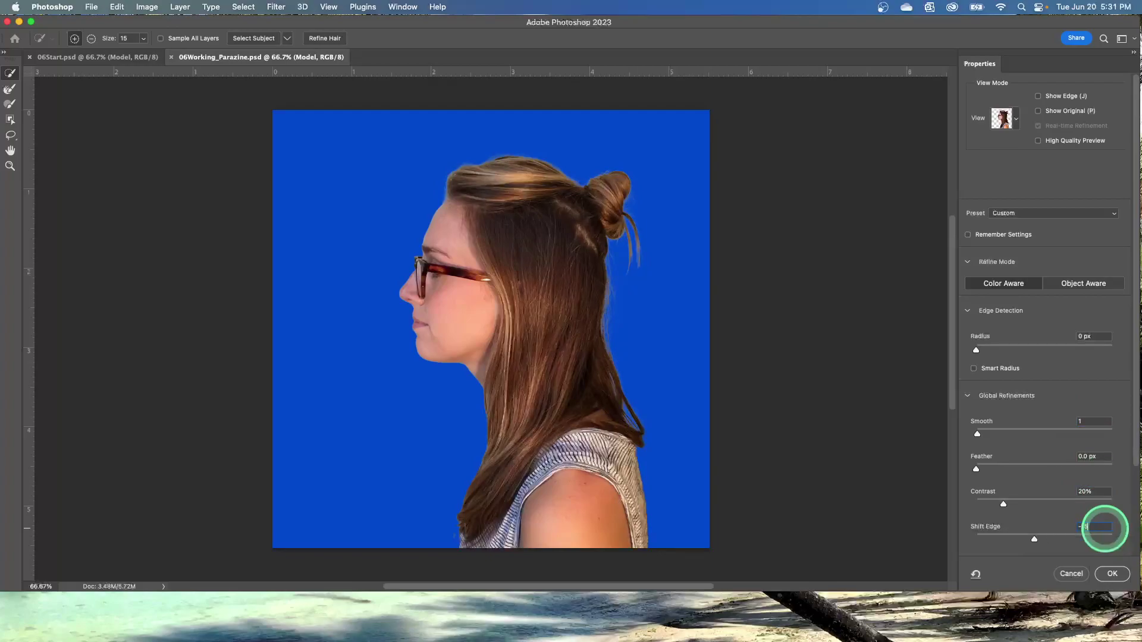
key("Return")
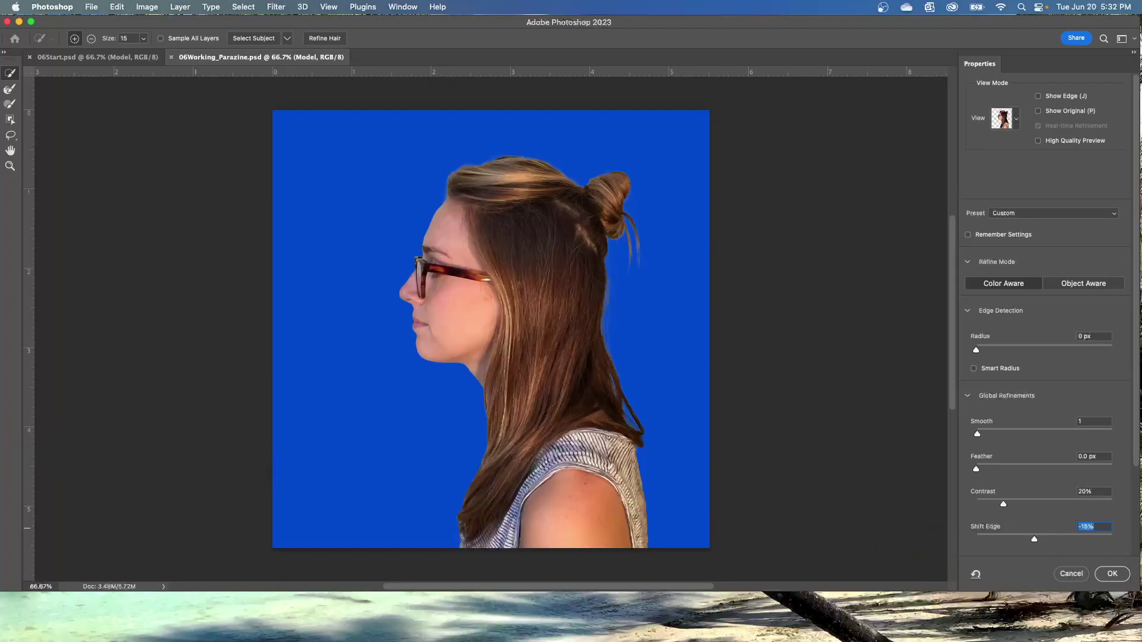
scroll(1046, 321, "down", 4)
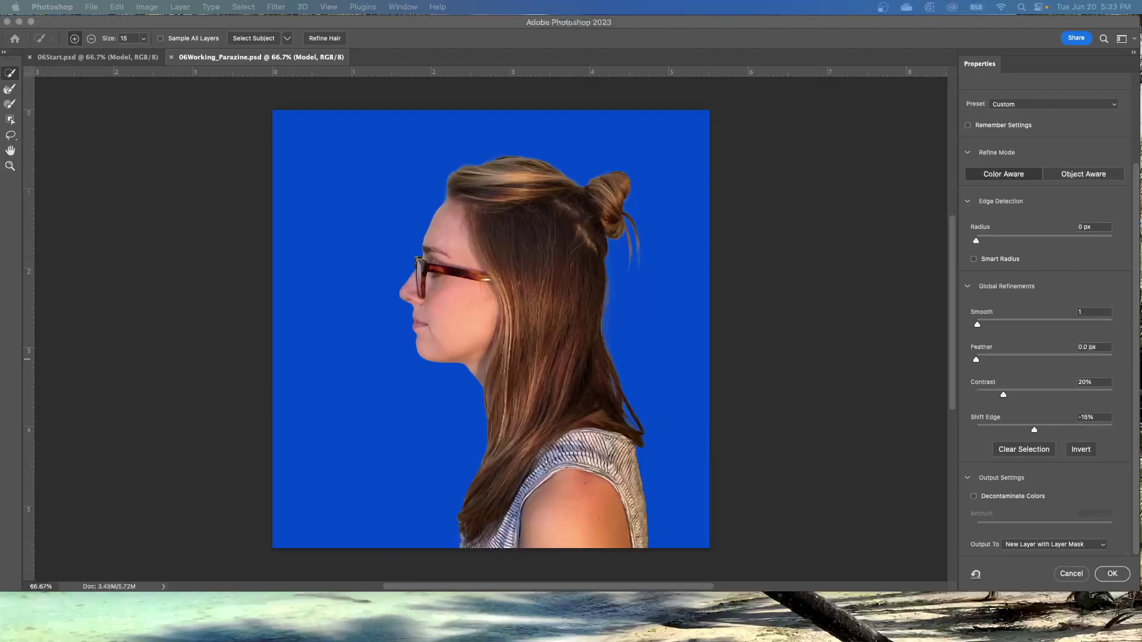
left_click(1102, 545)
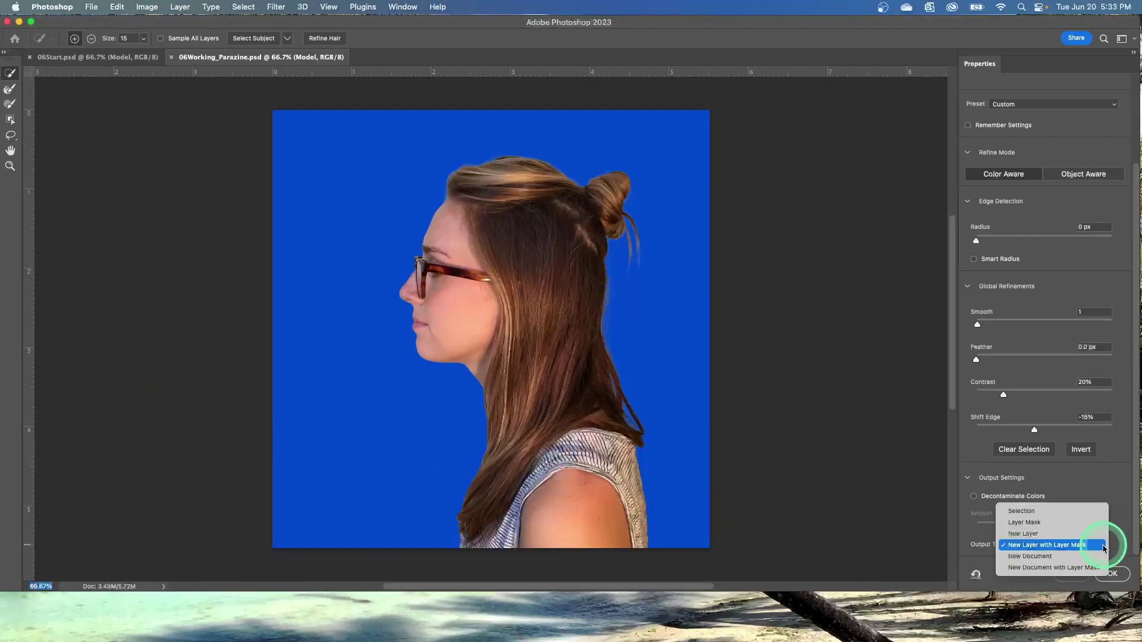
left_click(867, 521)
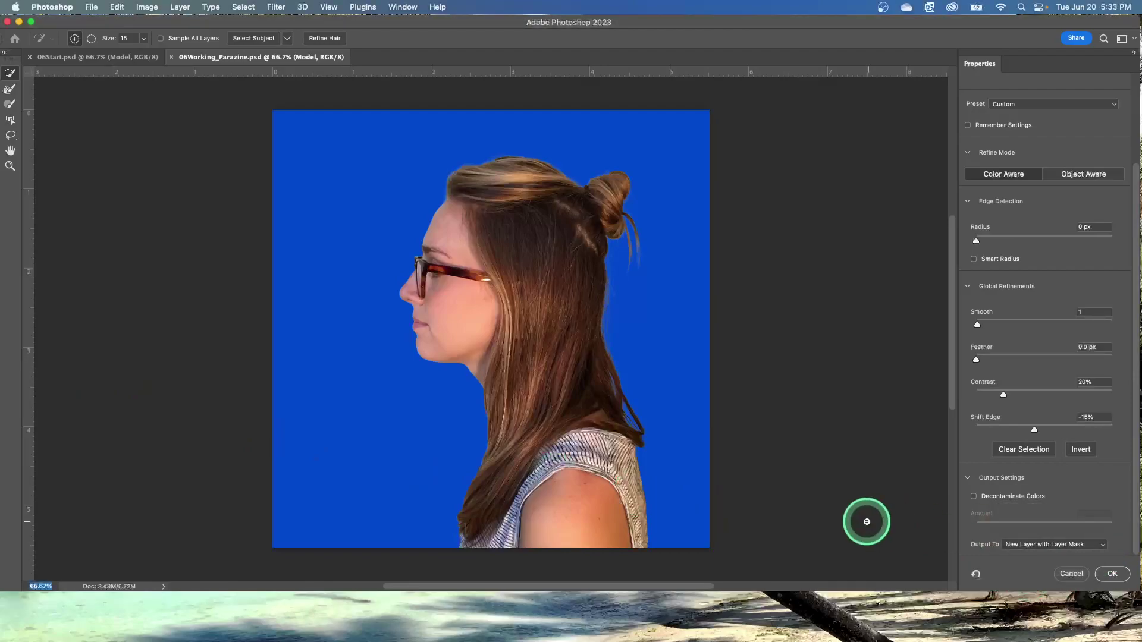
left_click(980, 478)
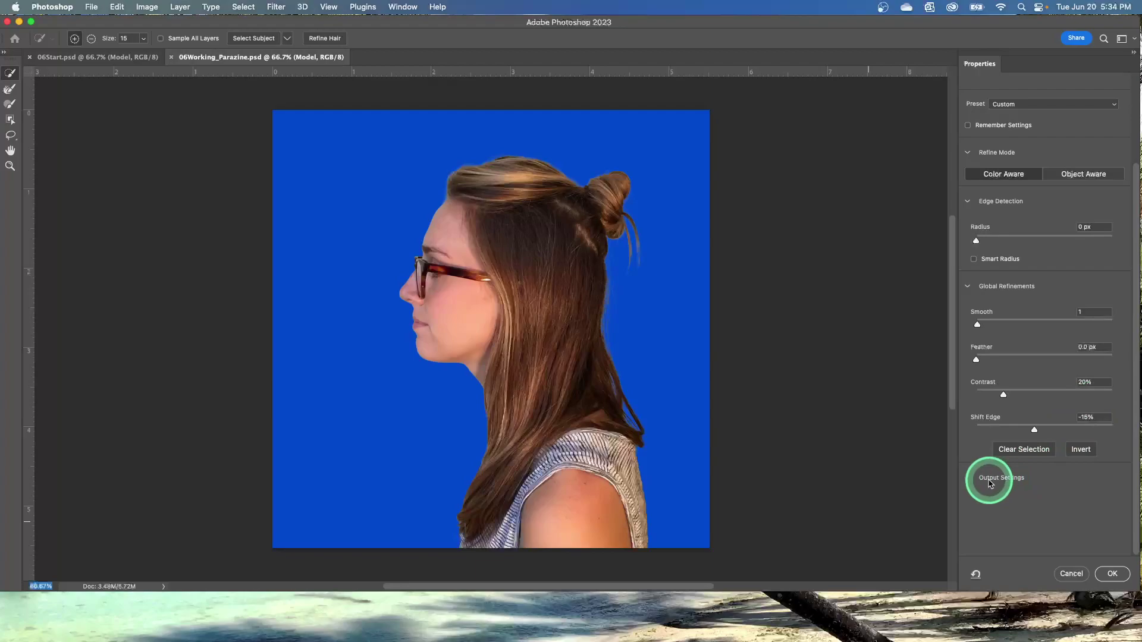
left_click(1011, 479)
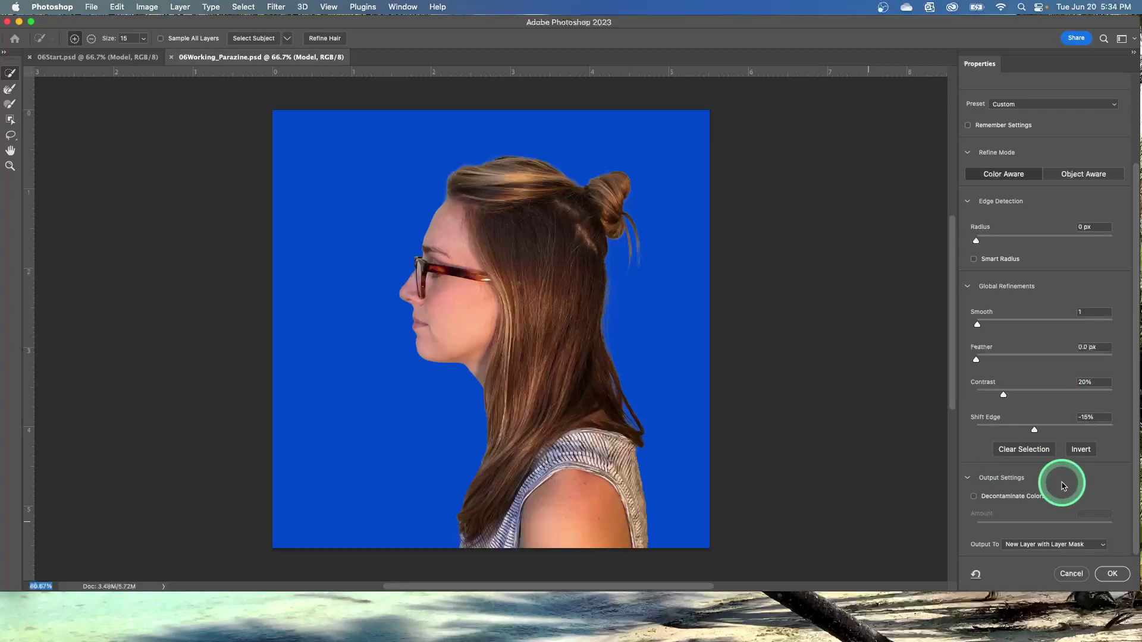
Step: Set the zoom level to 200% to check the face and hair edges
left_click(328, 7)
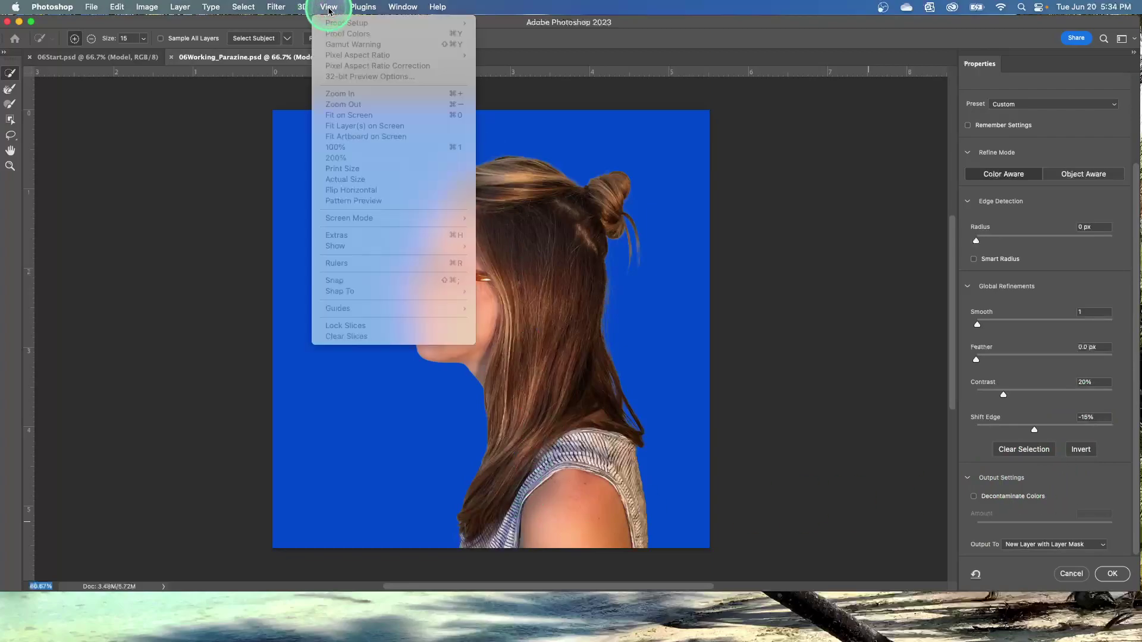
left_click(234, 194)
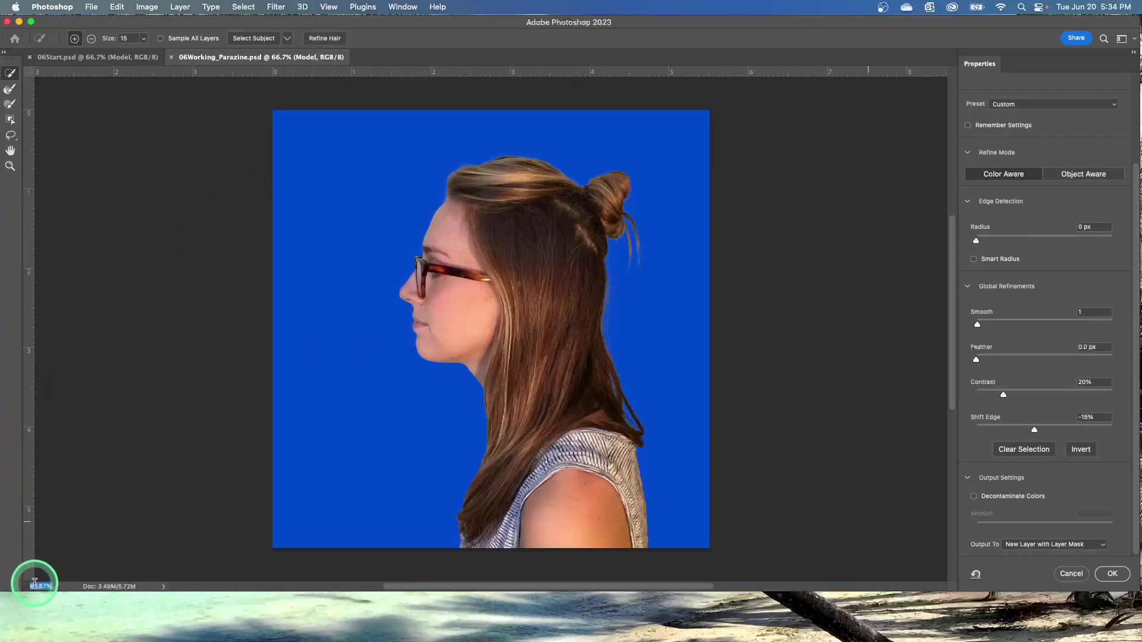
type("200")
key("Return")
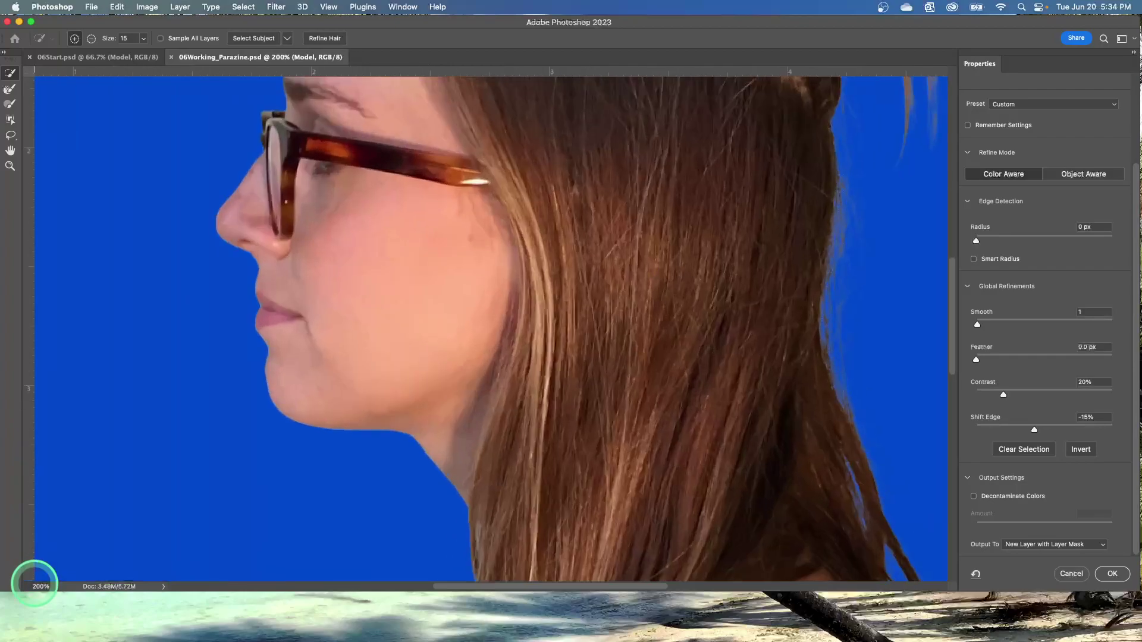
Step: Turn on Decontaminate Colors at 100% Amount, with output to New Layer with Layer Mask
left_click(710, 515)
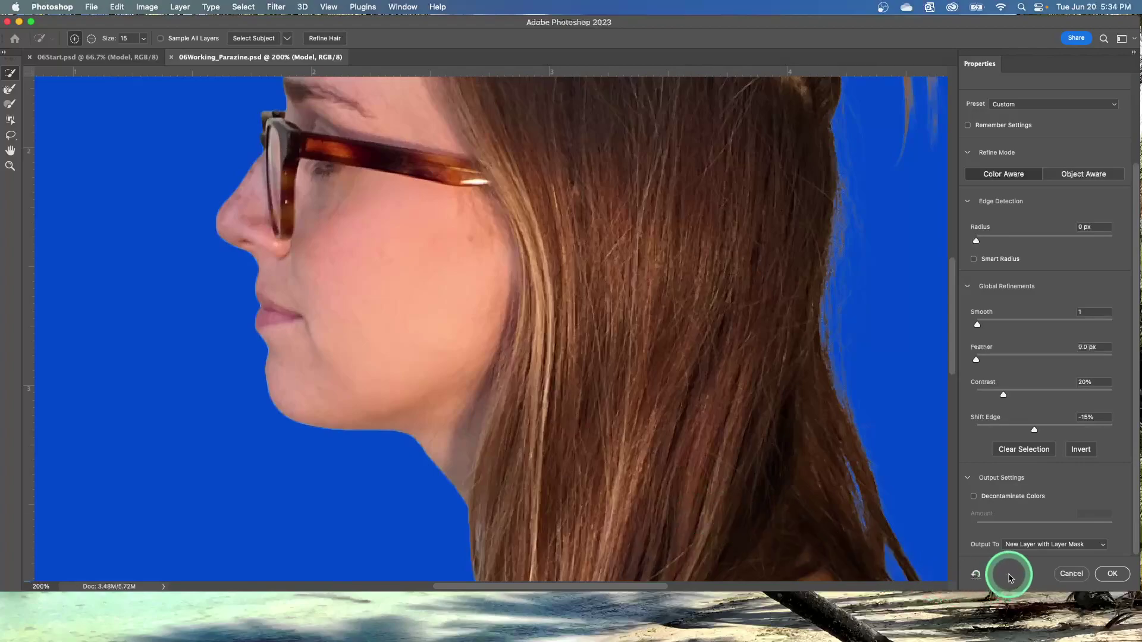
left_click(984, 496)
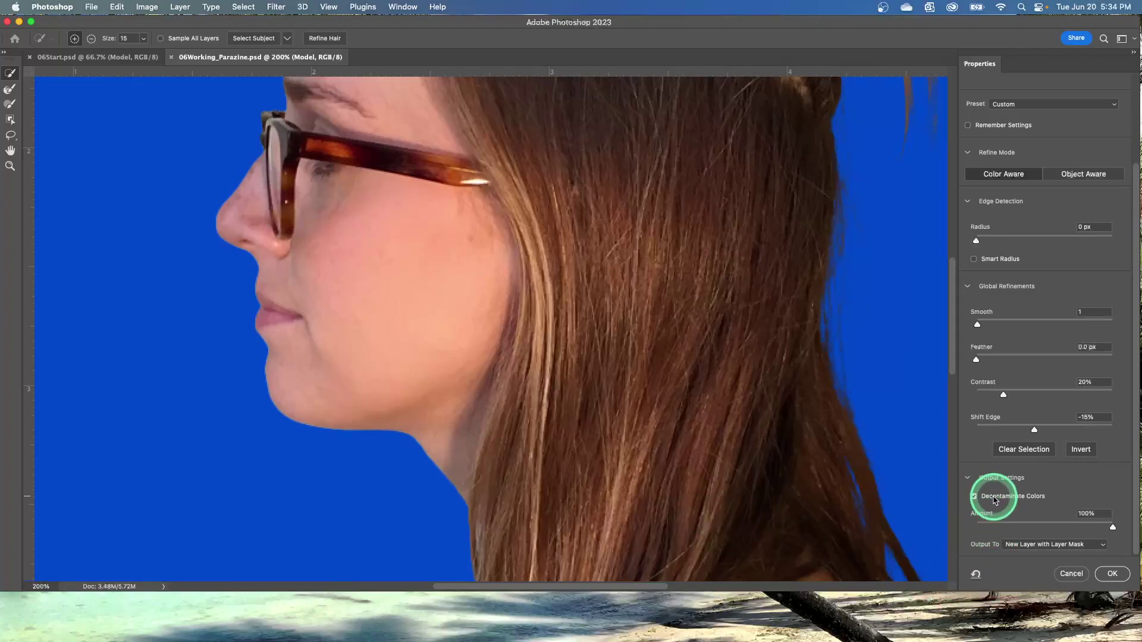
left_click(974, 497)
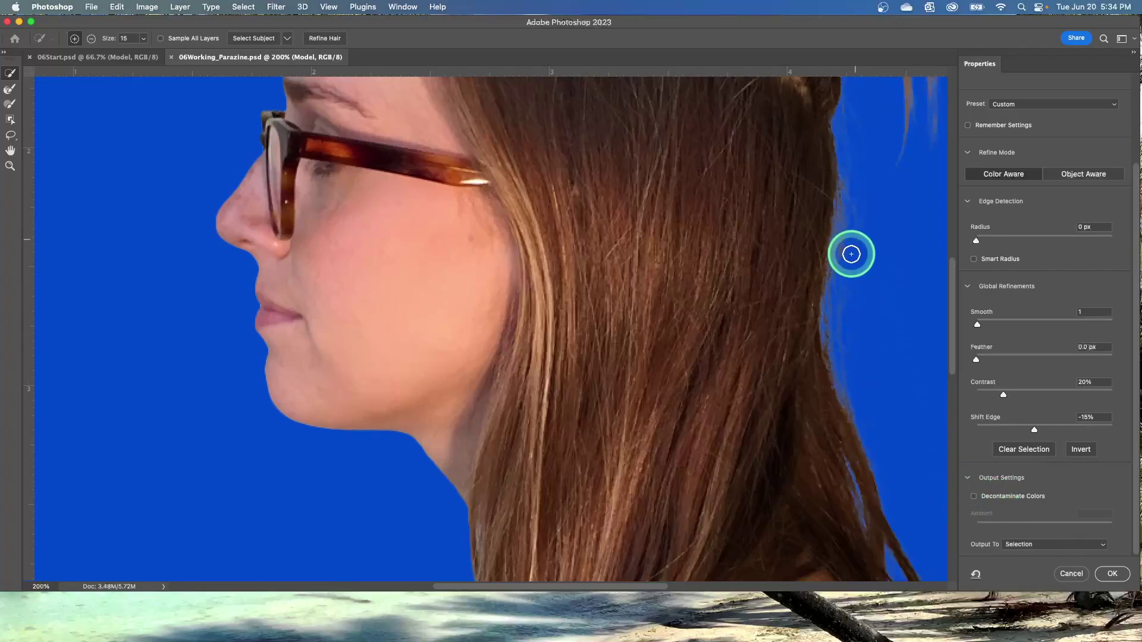
left_click(974, 497)
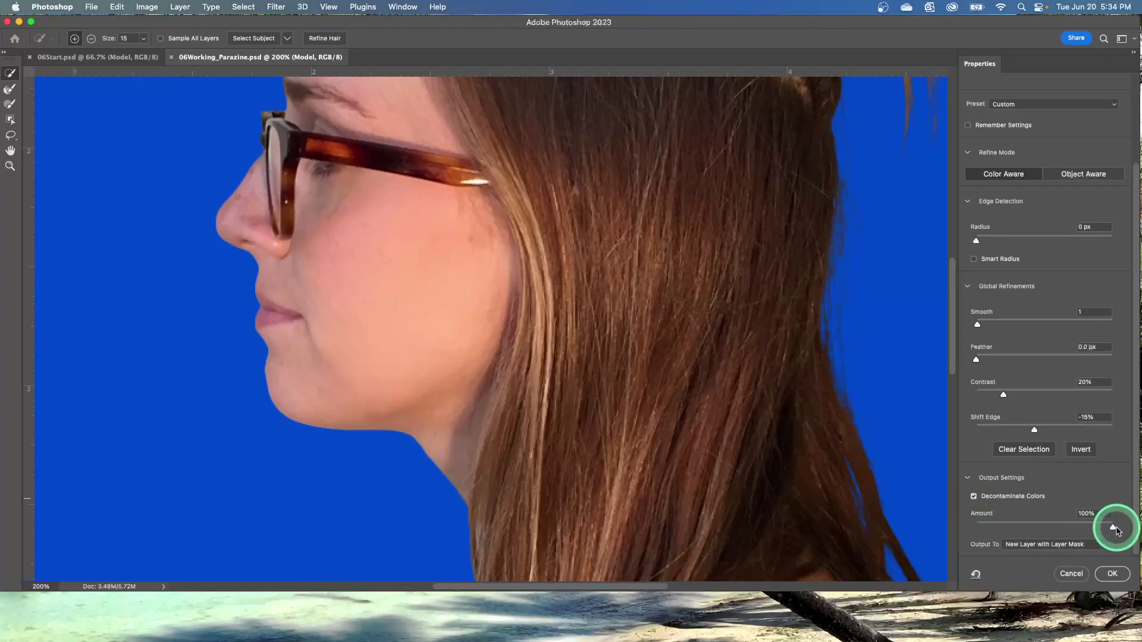
left_click_drag(1118, 531, 1107, 506)
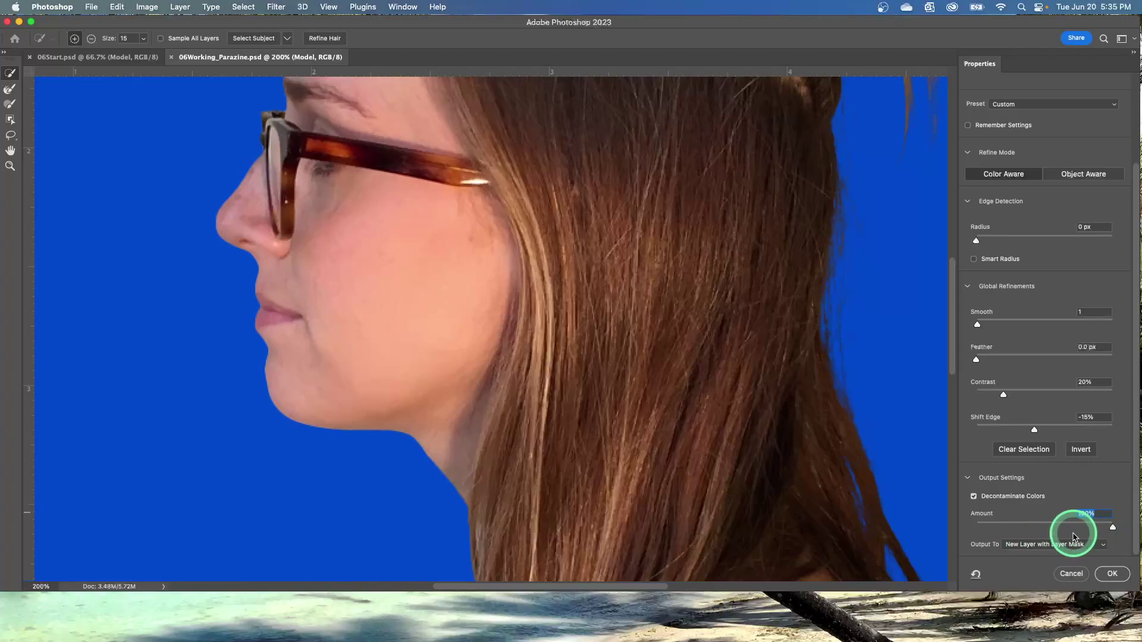
Step: Confirm Select and Mask, producing a masked 'Model copy' layer over the hidden Model layer
left_click(1110, 573)
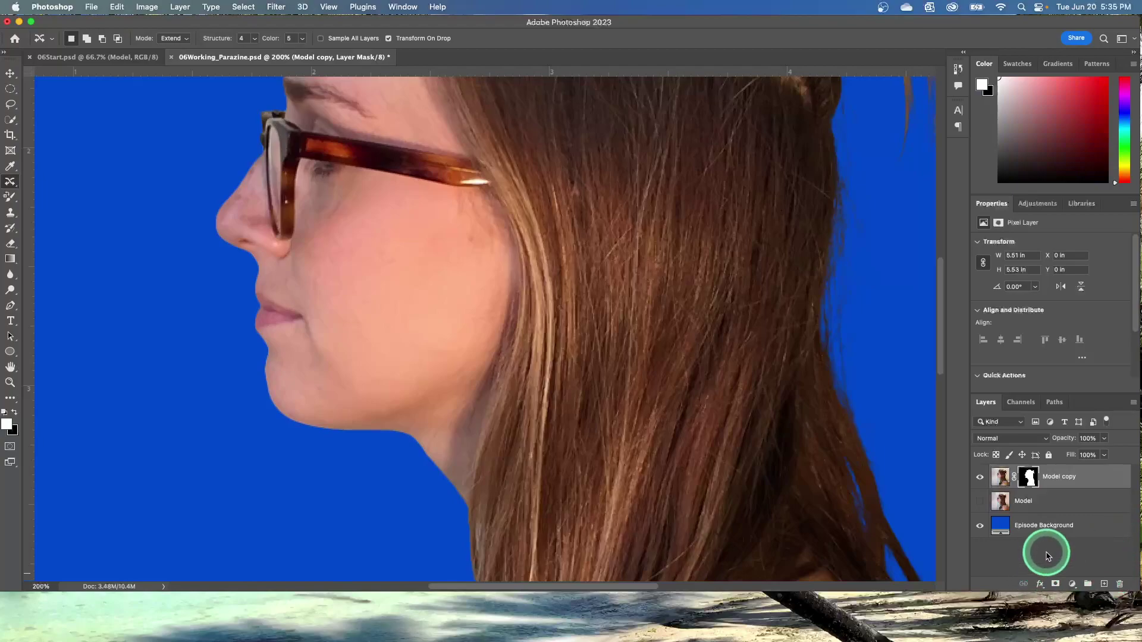
mouse_move(1042, 471)
left_mouse_down()
mouse_move(1022, 472)
mouse_move(1058, 472)
mouse_move(1030, 479)
left_mouse_up()
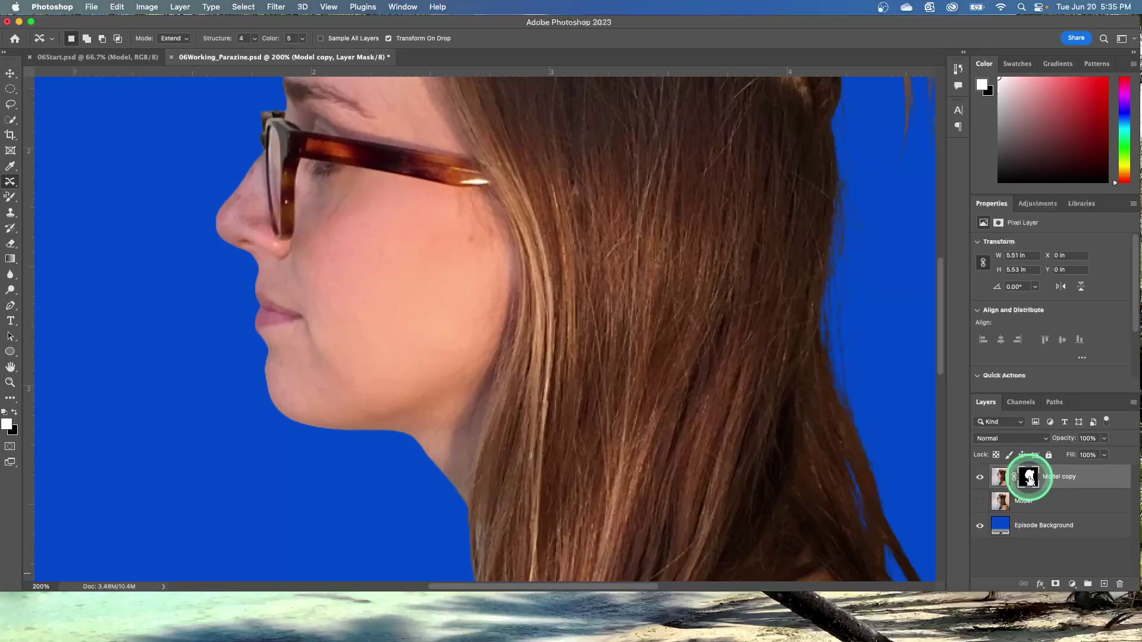
left_click(980, 501)
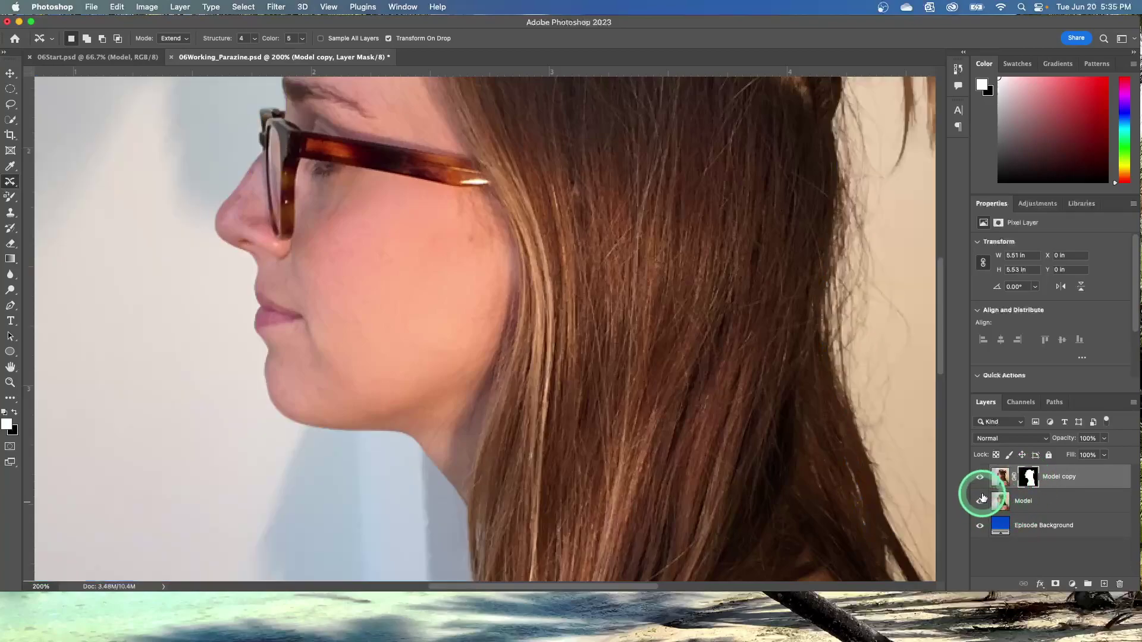
left_click(980, 479)
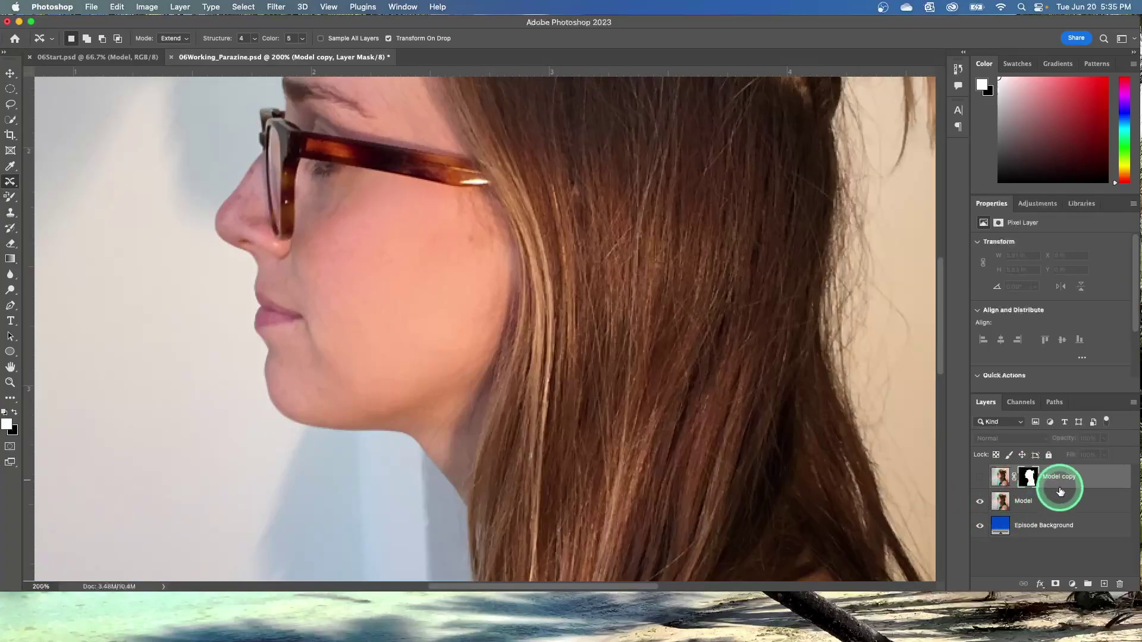
left_click(979, 502)
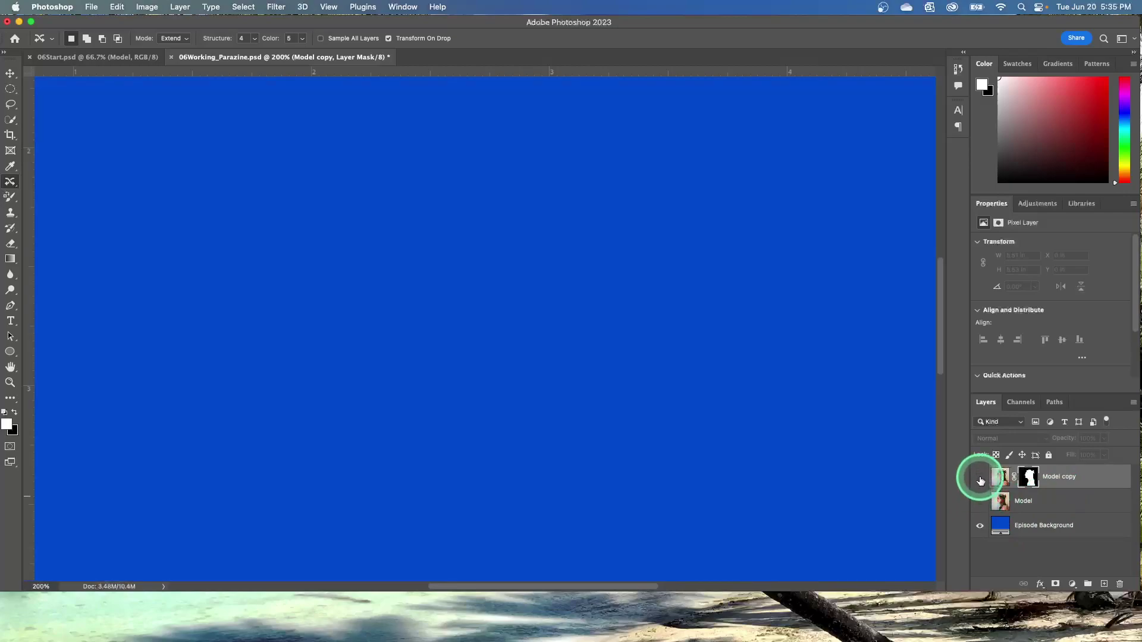
left_click(980, 477)
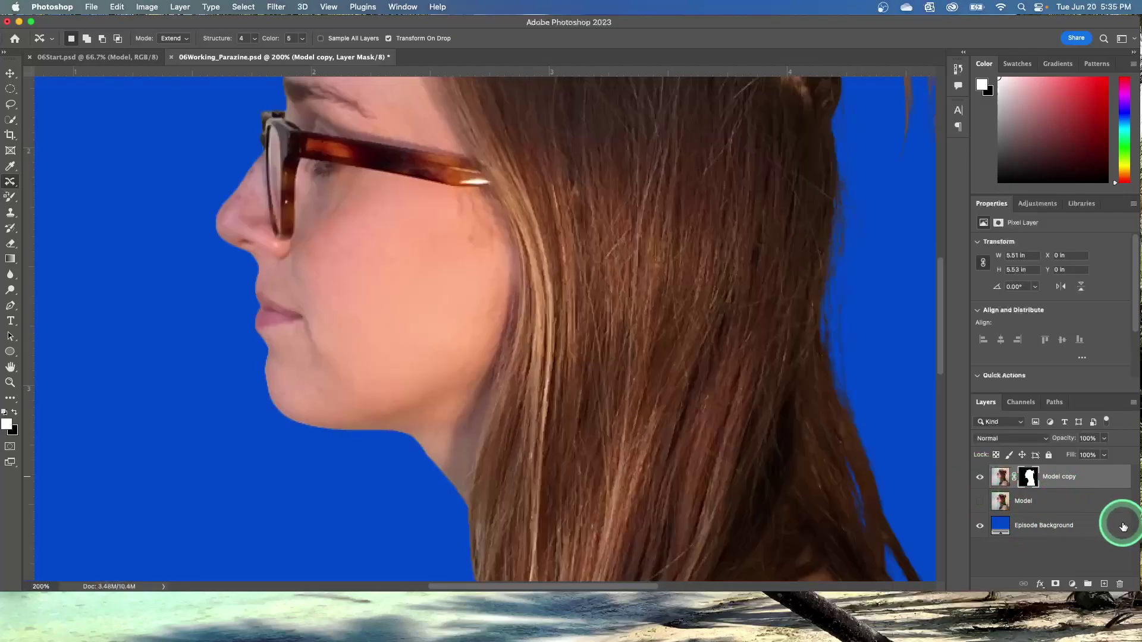